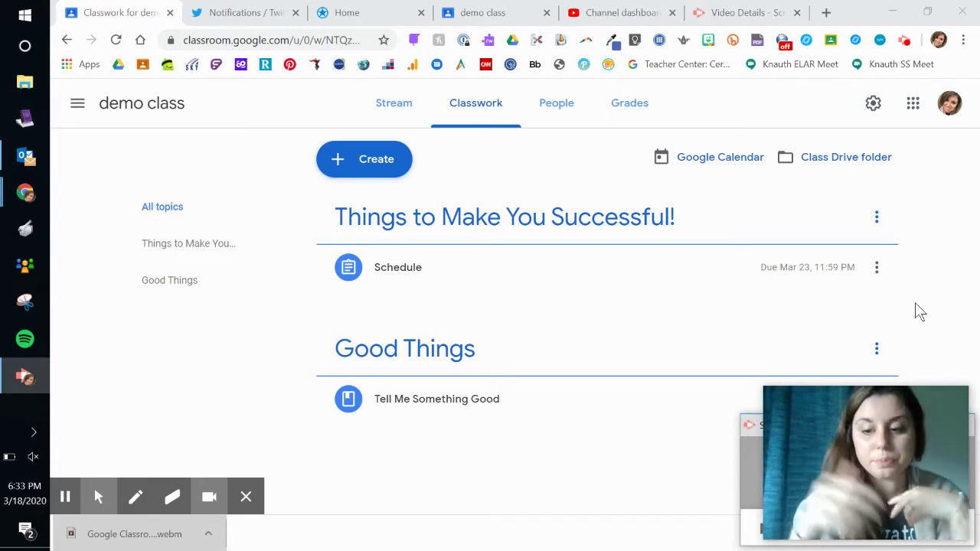
Create a new Quiz assignment and remove its auto-attached Blank Quiz
left_click(377, 160)
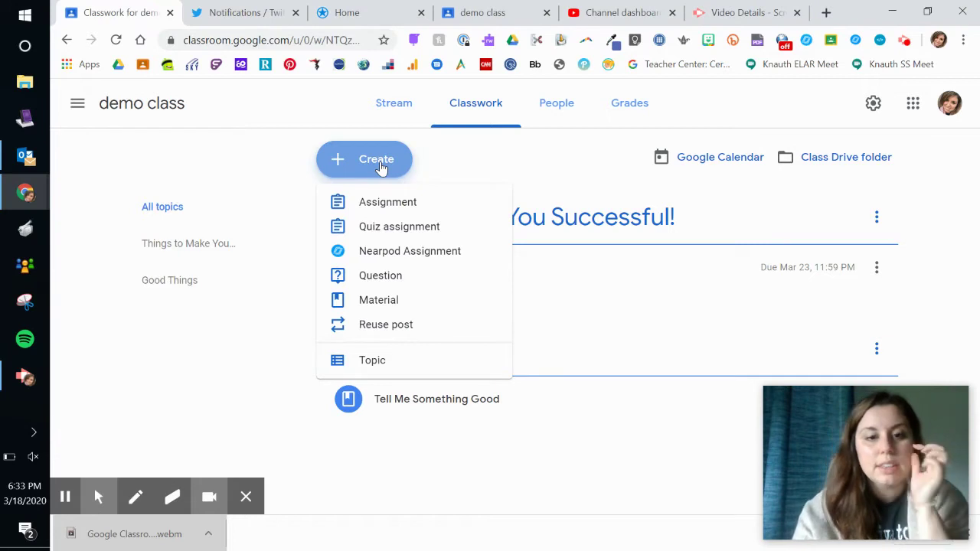
left_click(393, 227)
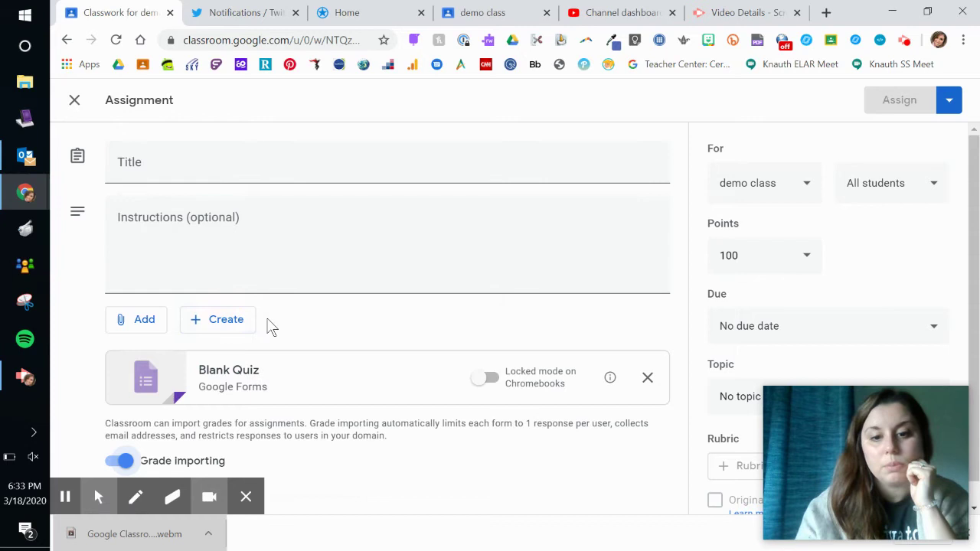
left_click(647, 378)
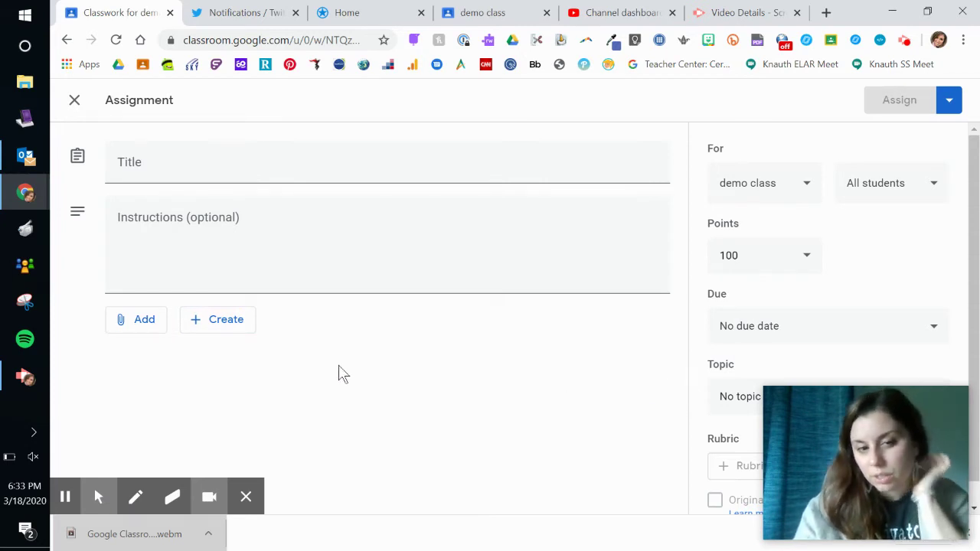
Attach the Blank Quiz Google Form from Google Drive's Recent files to the assignment
left_click(144, 321)
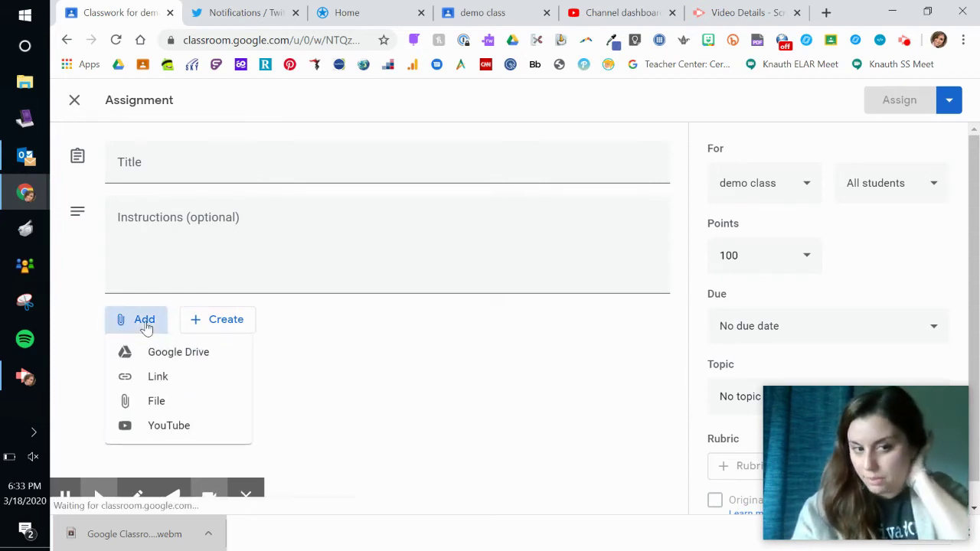
left_click(195, 358)
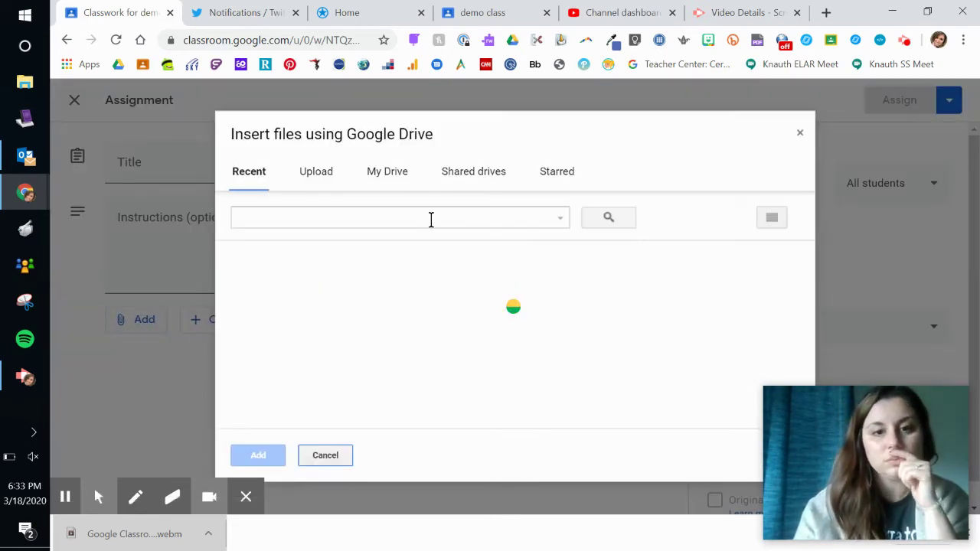
left_click(562, 222)
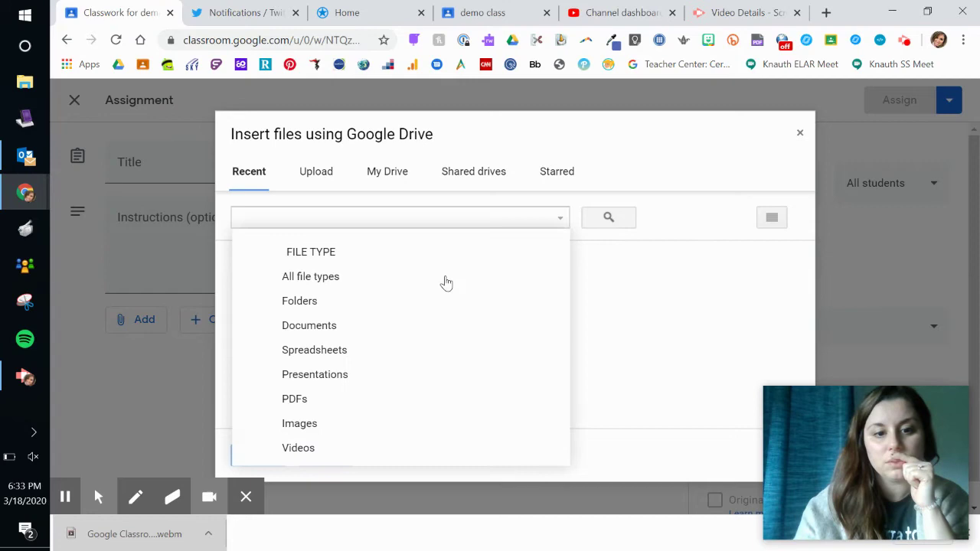
key("Escape")
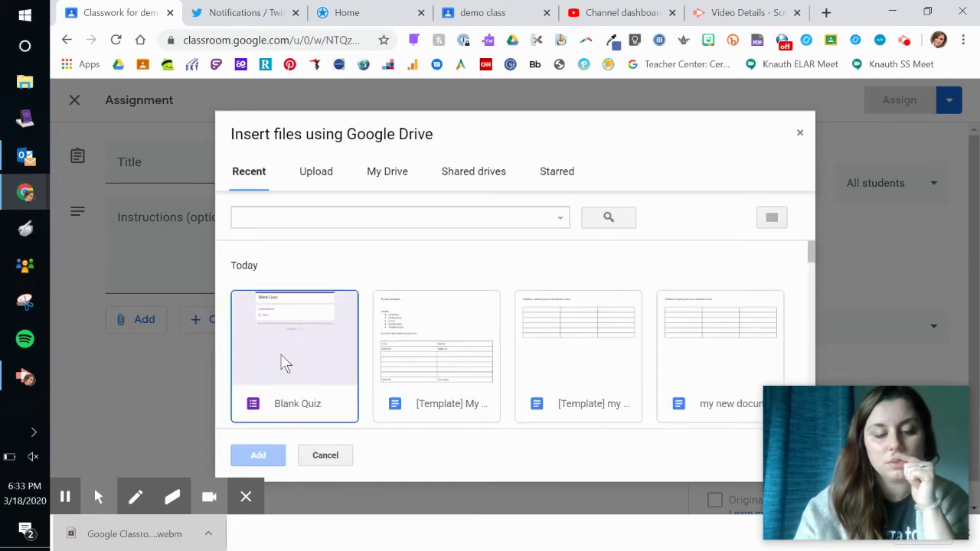
scroll(404, 396, "down", 6)
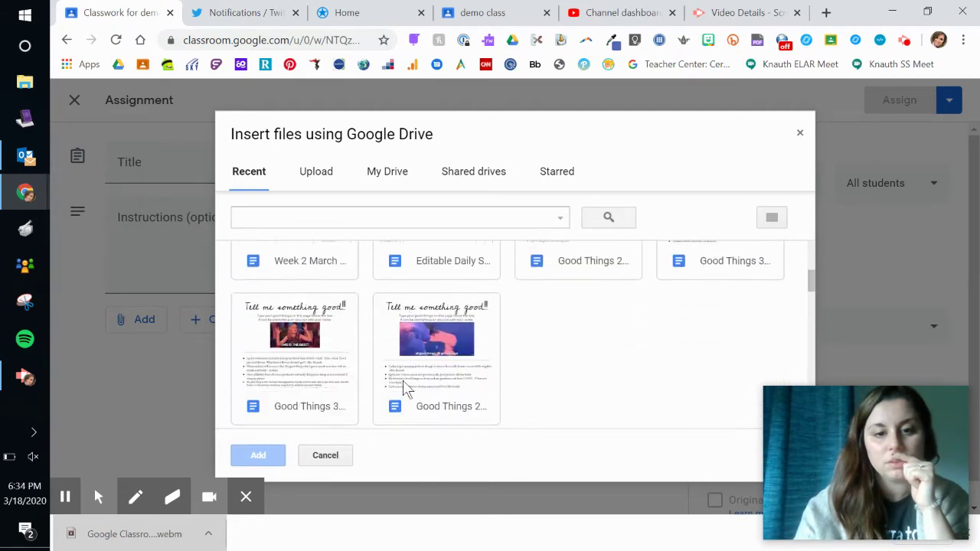
scroll(406, 391, "up", 3)
scroll(407, 390, "up", 3)
left_click(279, 325)
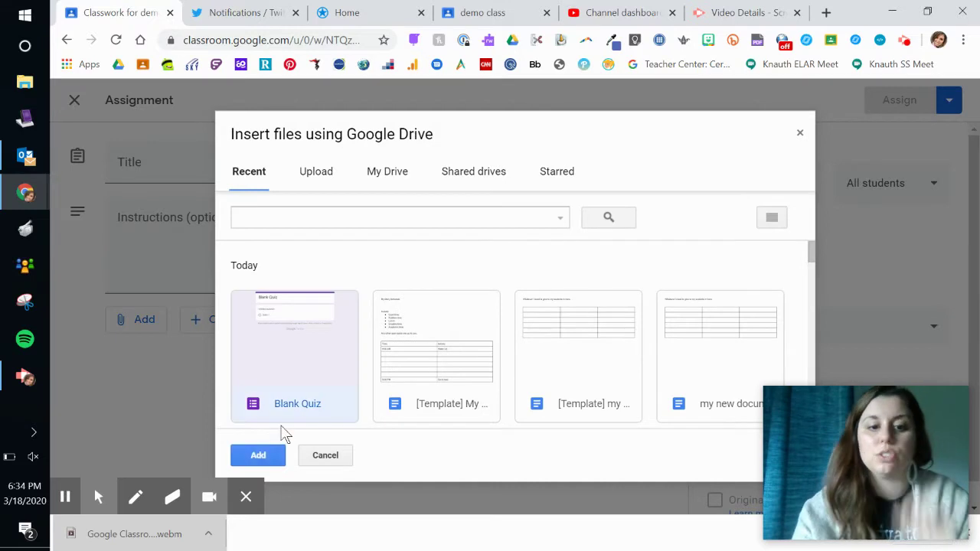
left_click(256, 456)
left_click(265, 343)
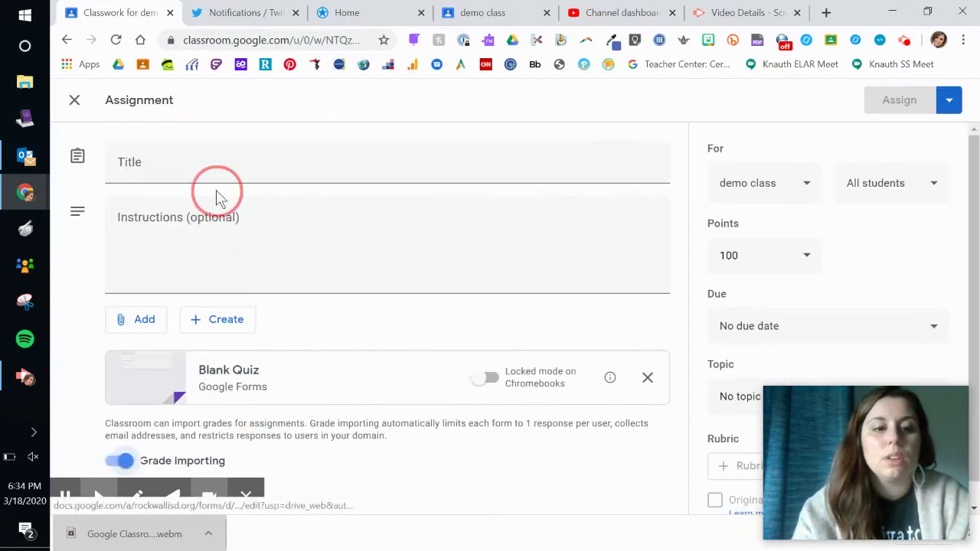
Enter the title 'Survey' and the instructions 'Please complete this survey about yatta yatta.'
left_click(162, 156)
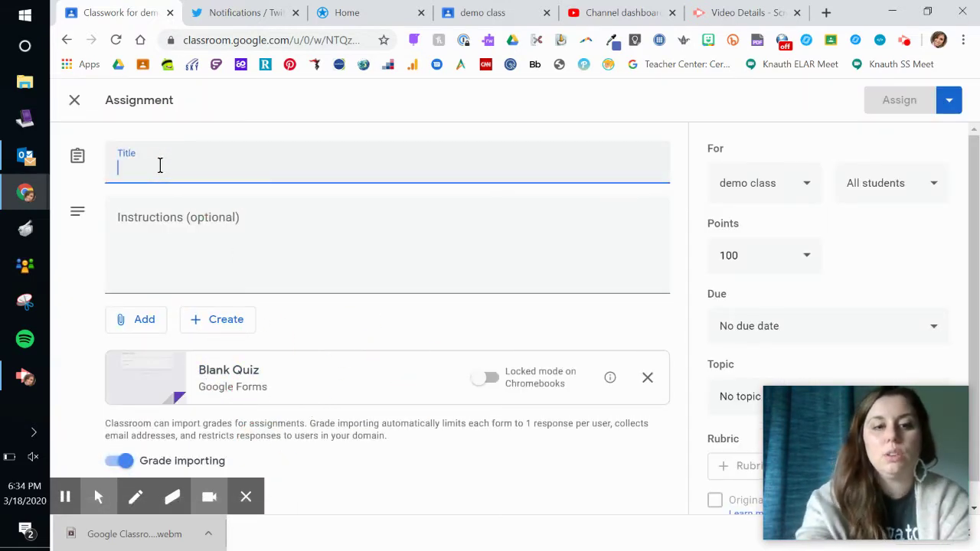
type("Survey")
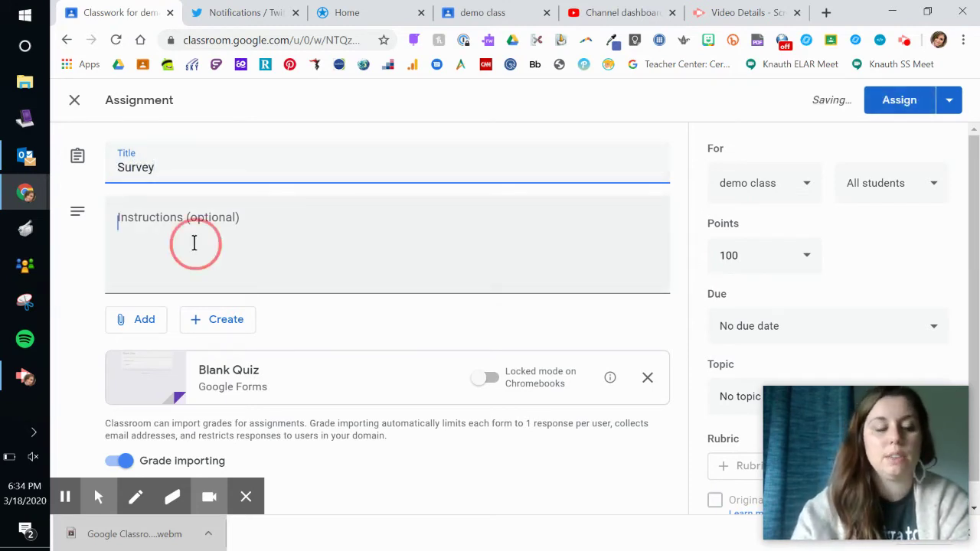
left_click(194, 243)
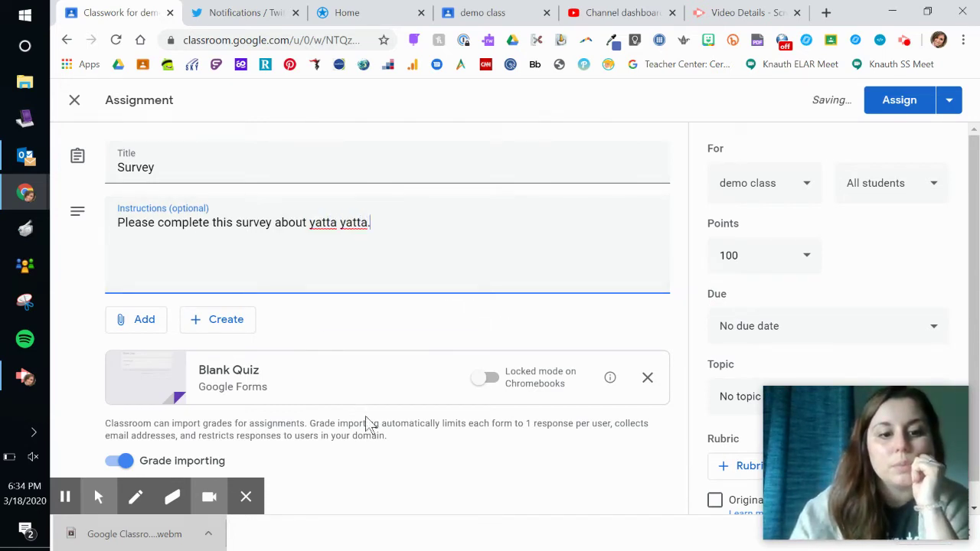
scroll(366, 419, "down", 1)
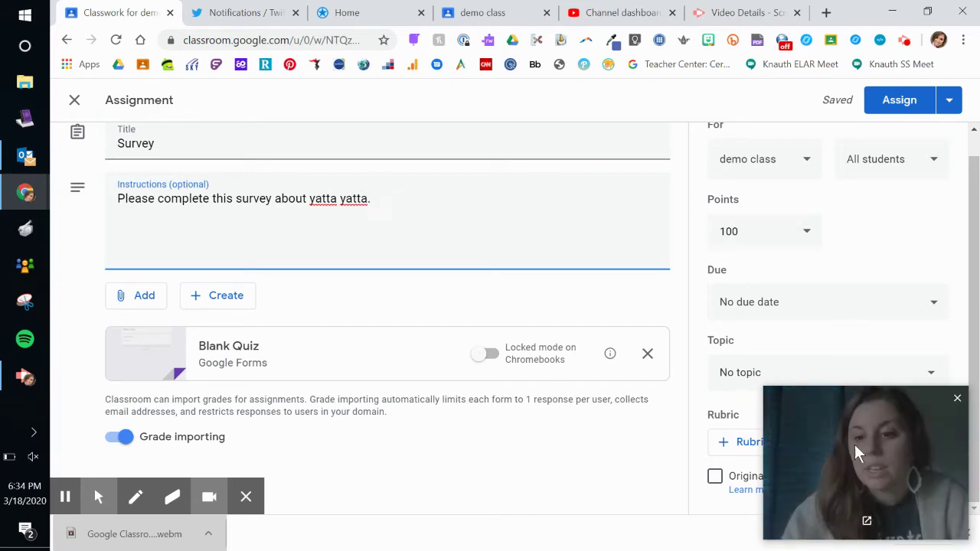
left_click(885, 522)
left_click_drag(910, 484, 491, 474)
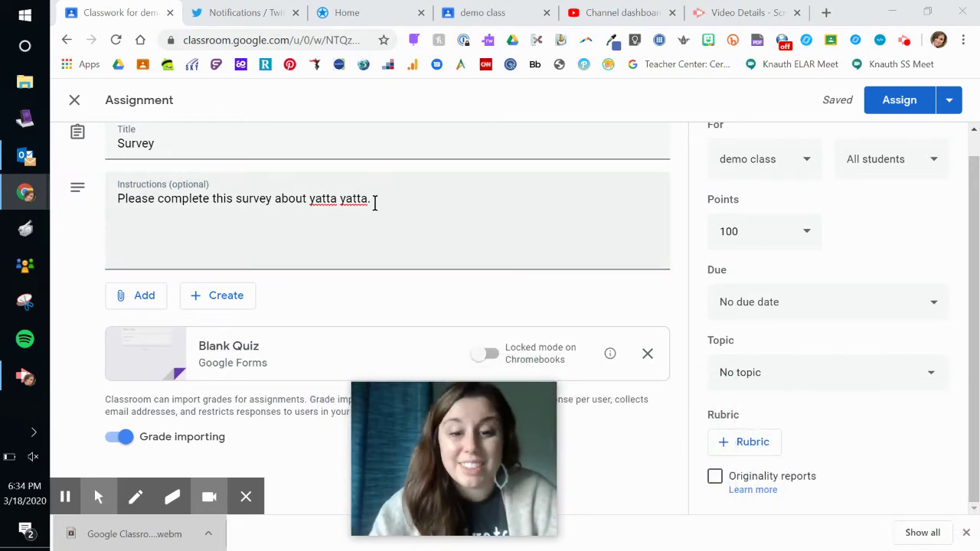
scroll(586, 340, "up", 1)
scroll(587, 343, "down", 1)
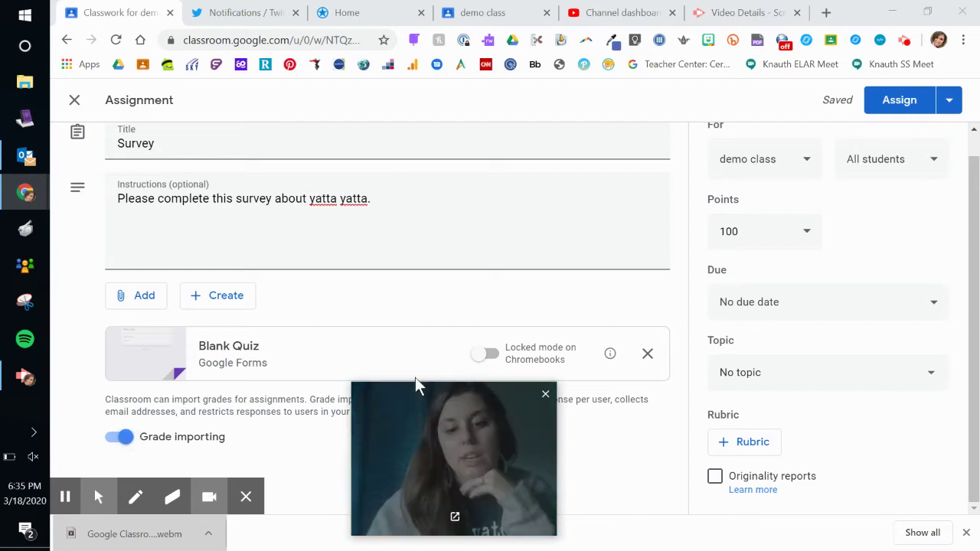
scroll(675, 327, "up", 1)
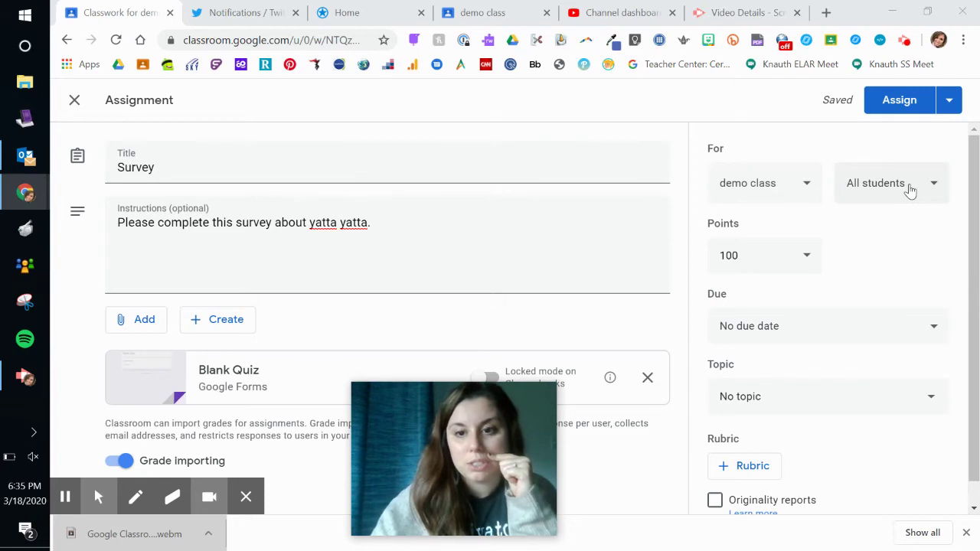
Keep the quiz at 100 points and set it due Mon, Mar 23 at 11:59 PM
left_click(805, 267)
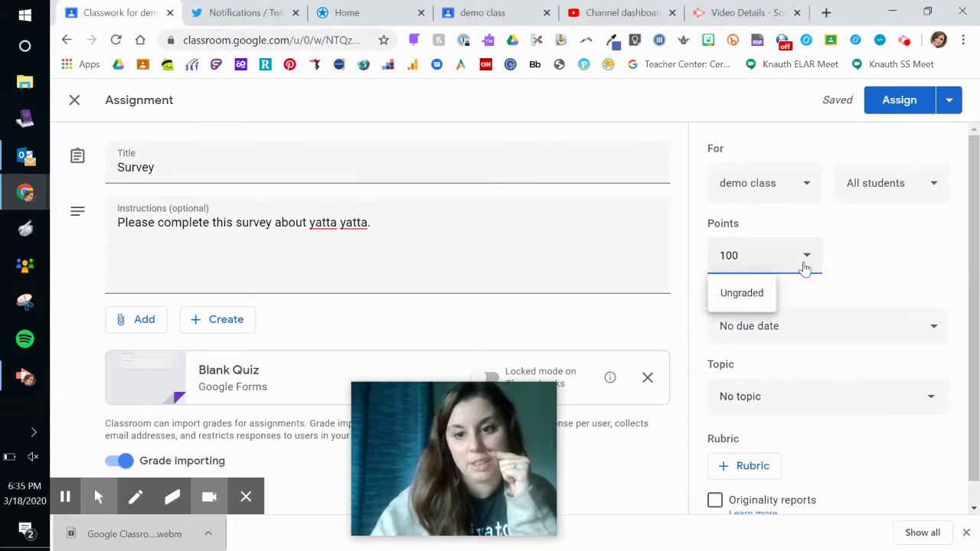
left_click(857, 262)
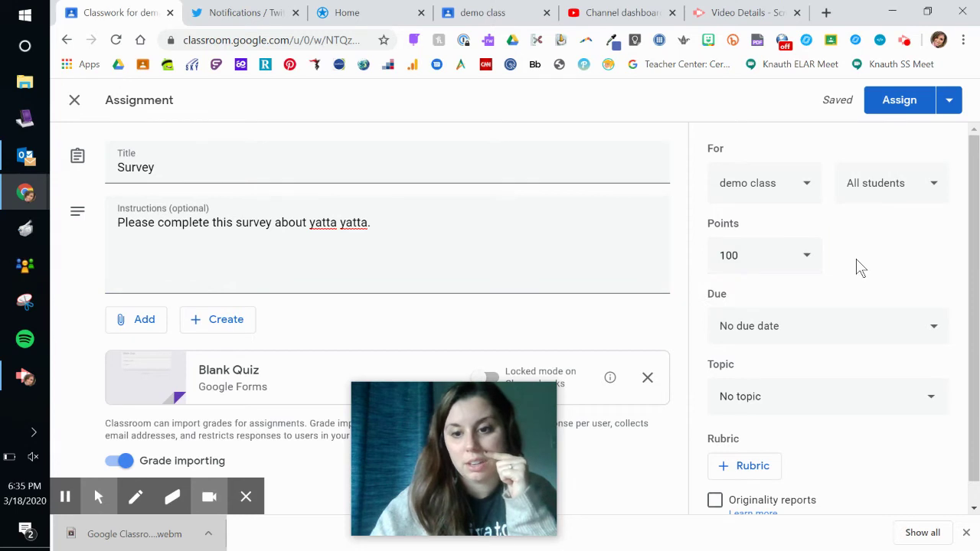
left_click(888, 330)
left_click(879, 395)
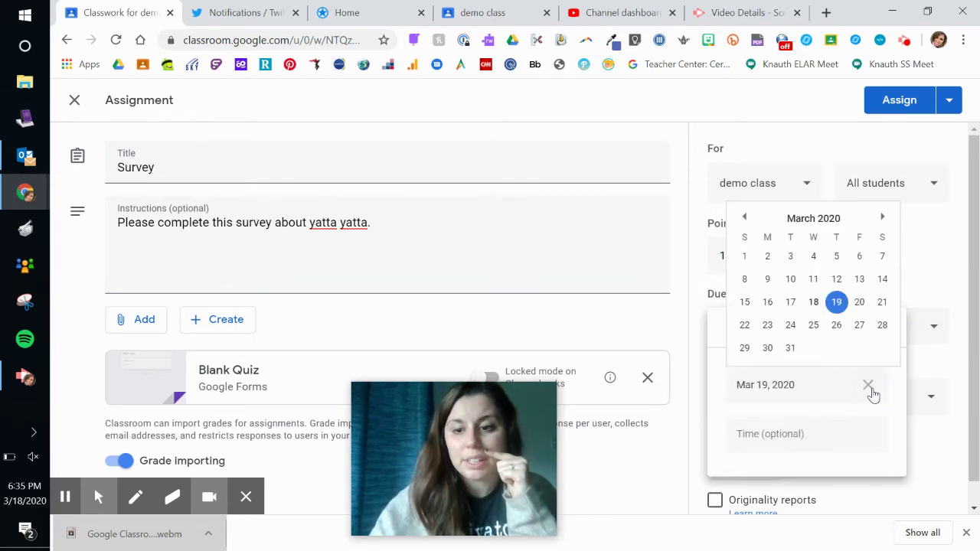
left_click(768, 326)
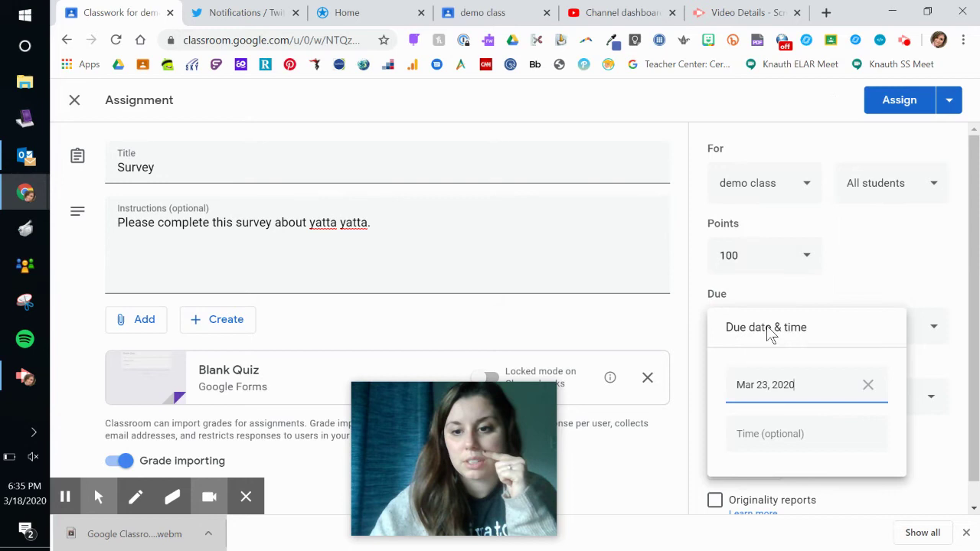
left_click(912, 277)
left_click(874, 411)
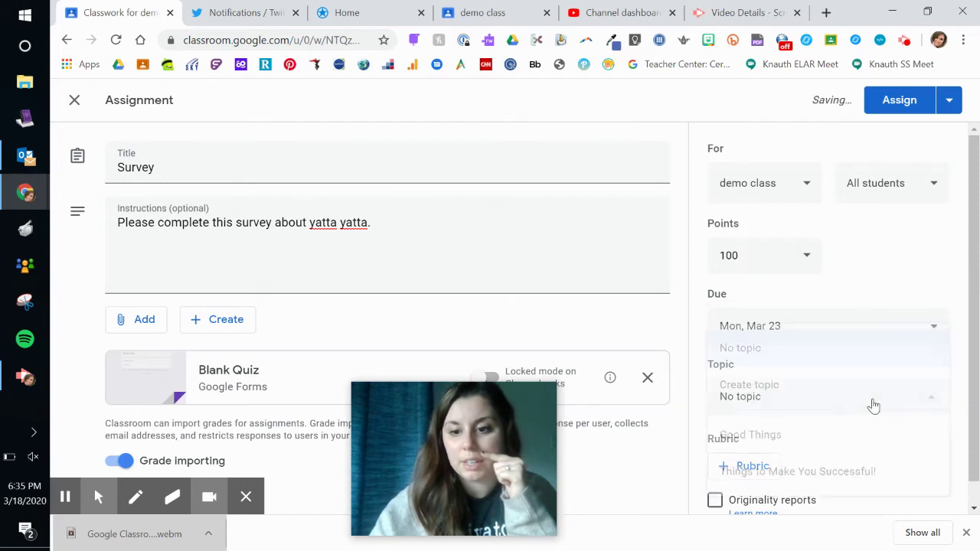
left_click(921, 279)
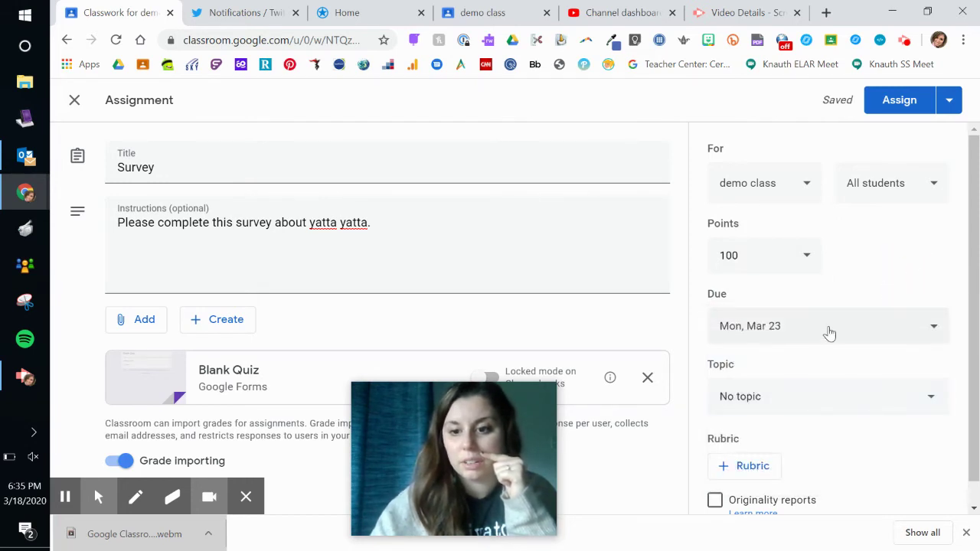
left_click(825, 327)
left_click(788, 441)
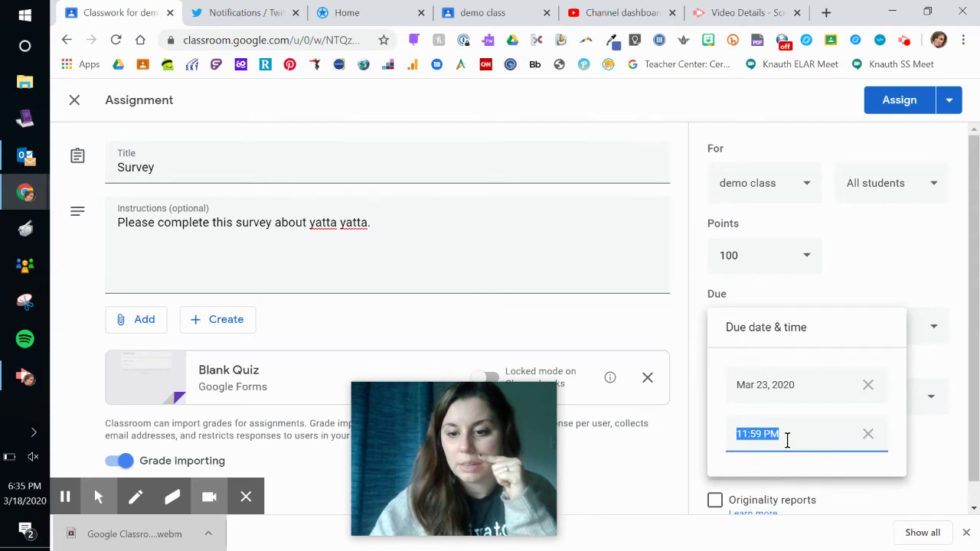
left_click(883, 264)
File the quiz under the 'Things to Make You Successful!' topic
left_click(856, 414)
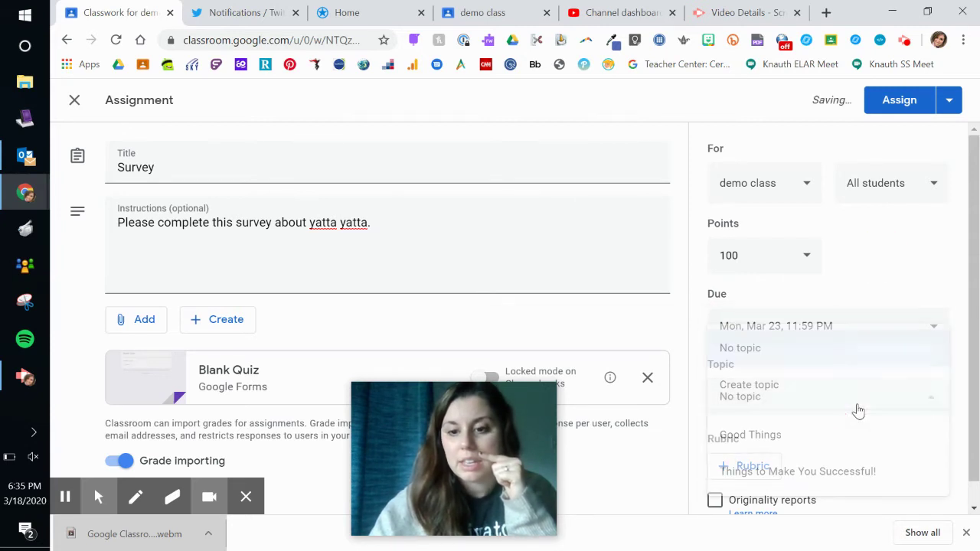
left_click(816, 472)
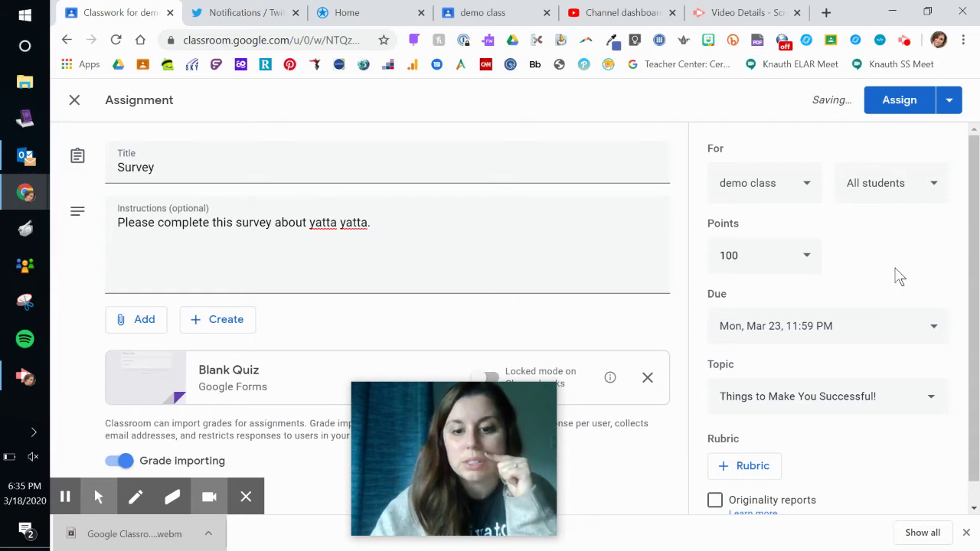
left_click(858, 411)
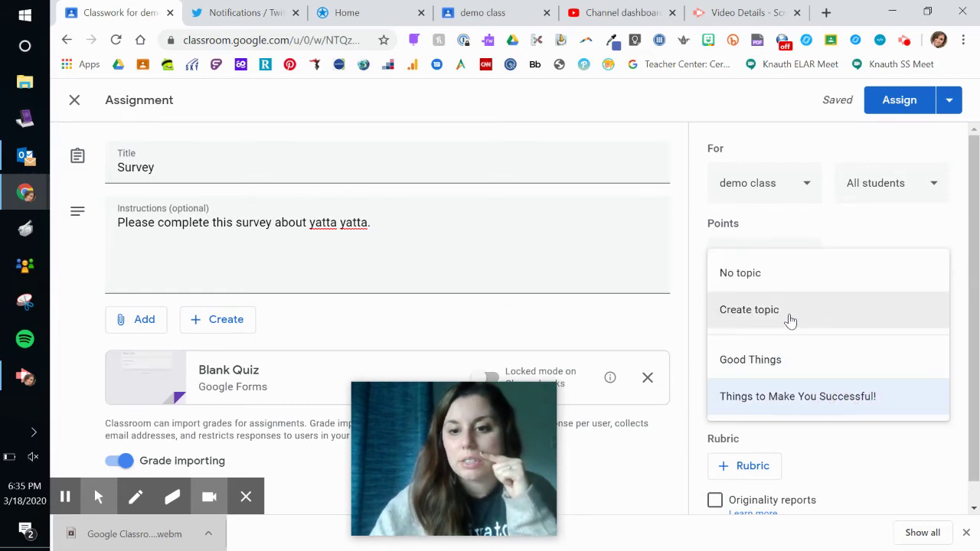
left_click(885, 235)
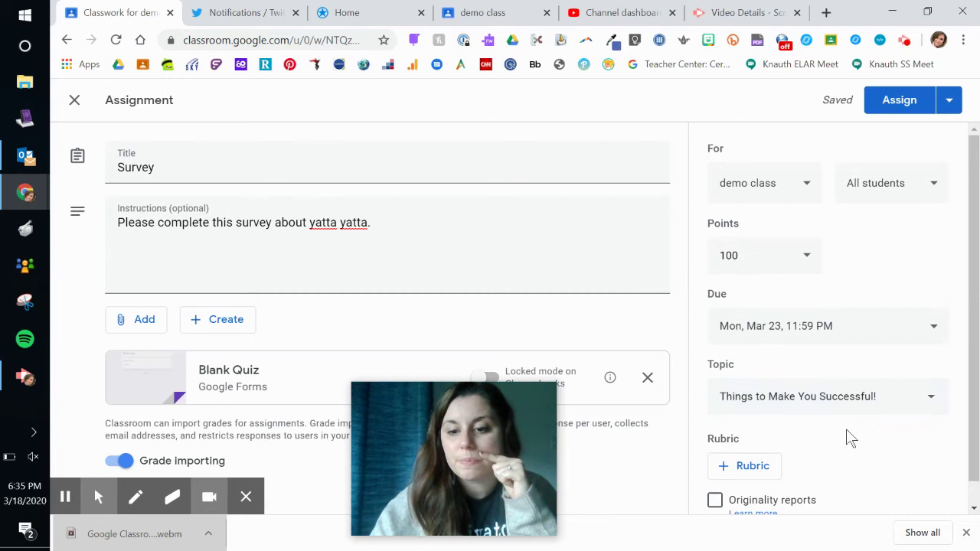
scroll(850, 437, "down", 1)
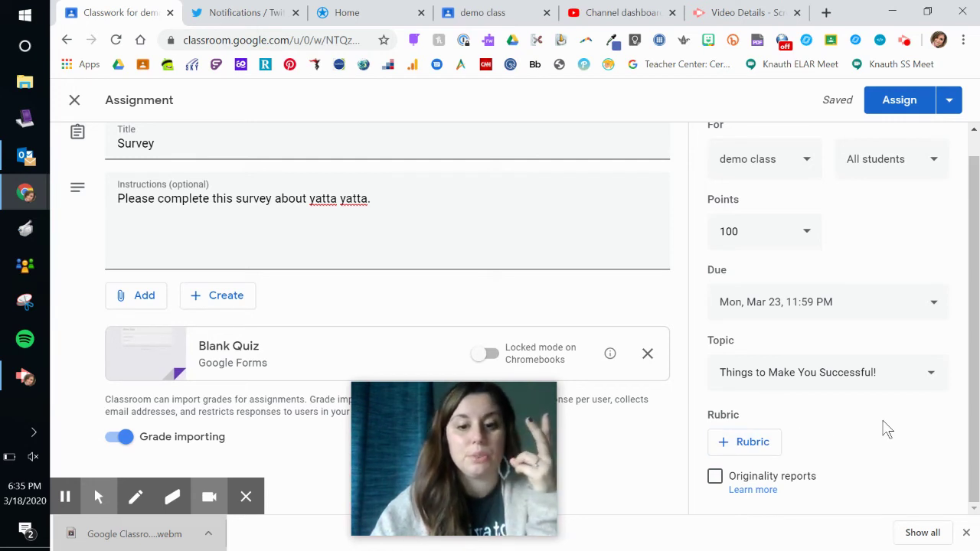
scroll(885, 429, "up", 1)
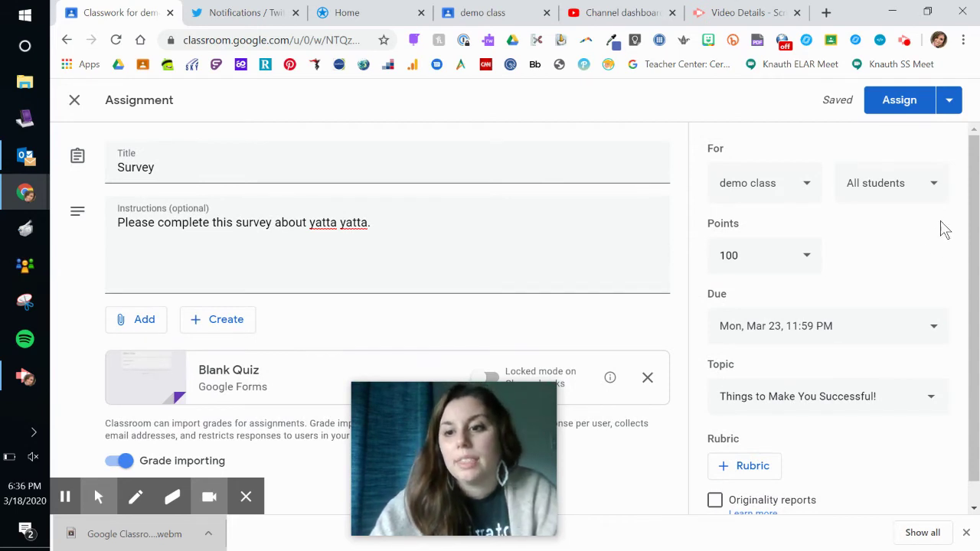
Schedule the Survey assignment to post on March 20 at 8:00 AM
left_click(949, 107)
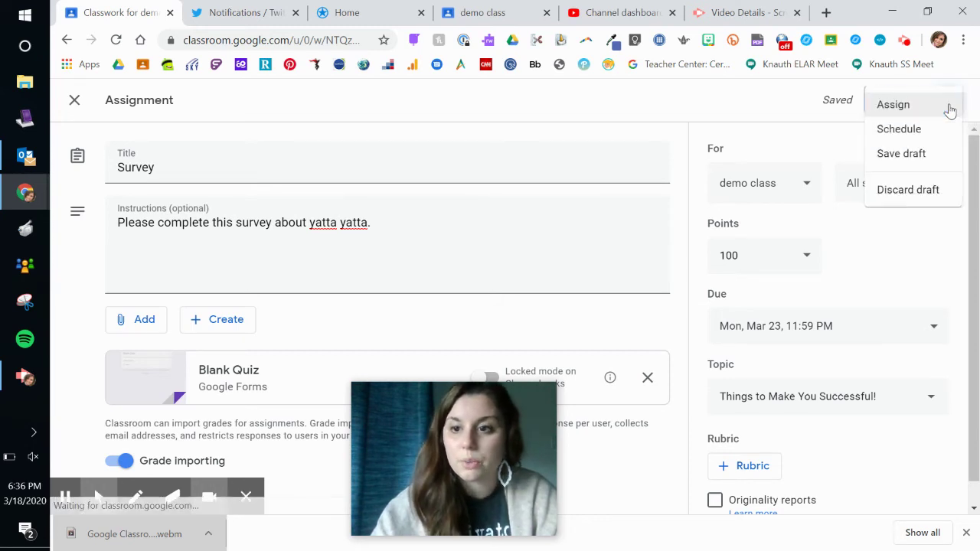
left_click(907, 132)
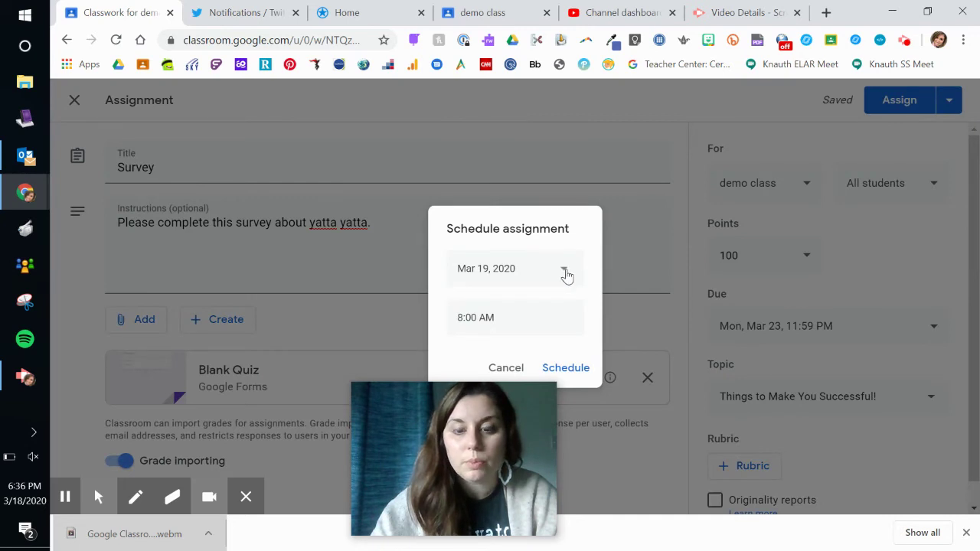
left_click(565, 272)
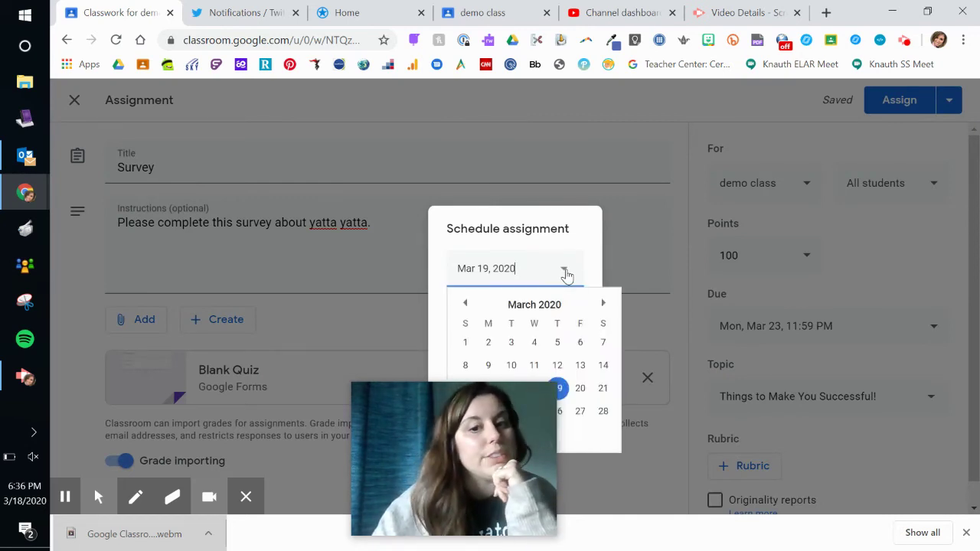
left_click_drag(447, 460, 853, 447)
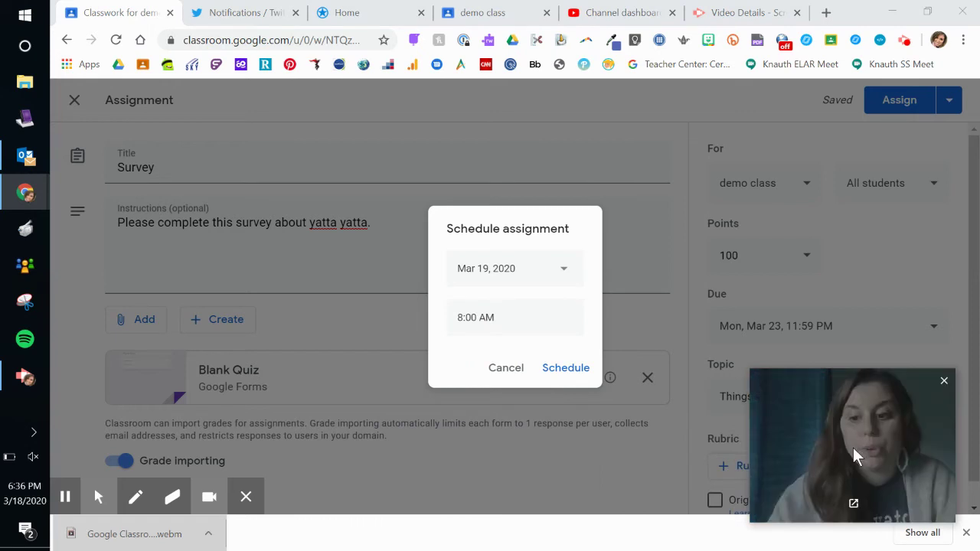
left_click(562, 271)
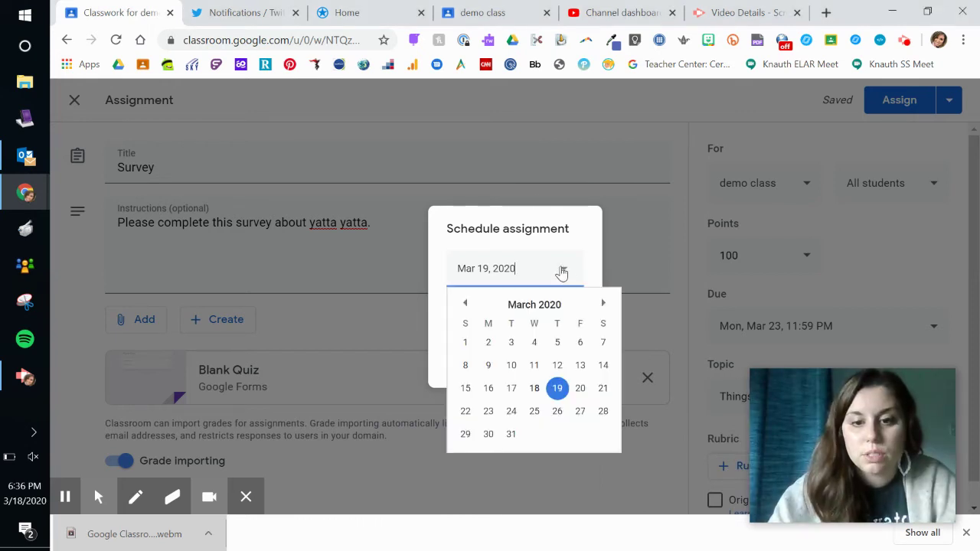
left_click(581, 389)
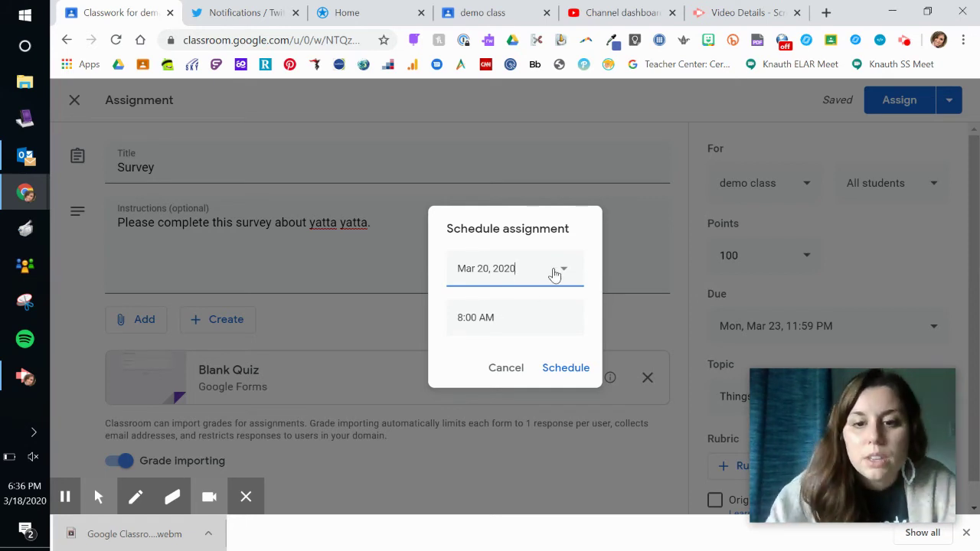
left_click(554, 274)
left_click(582, 388)
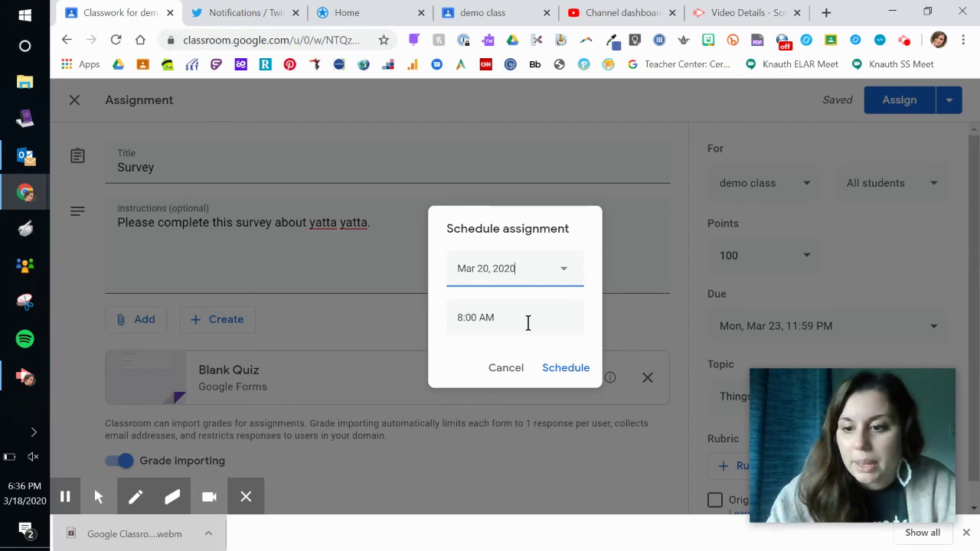
left_click(567, 368)
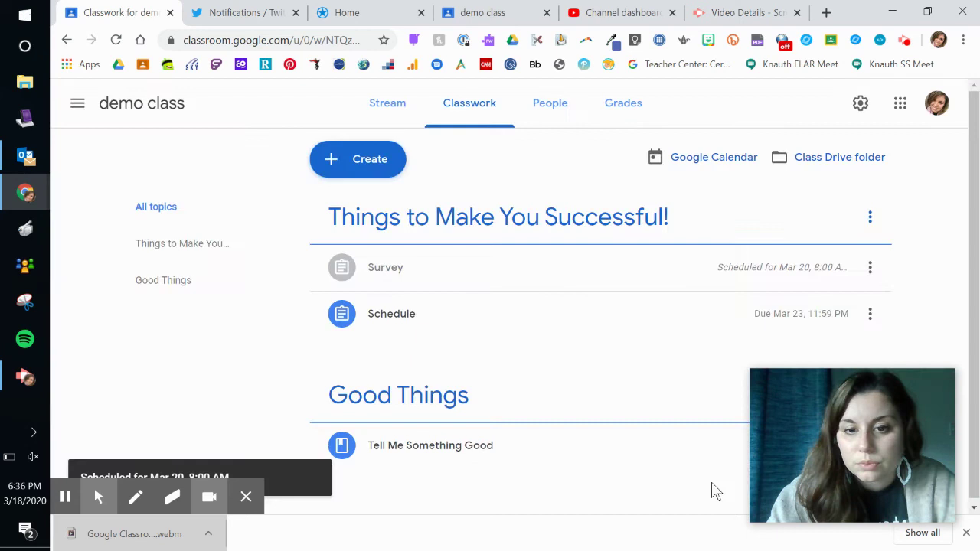
left_click(966, 534)
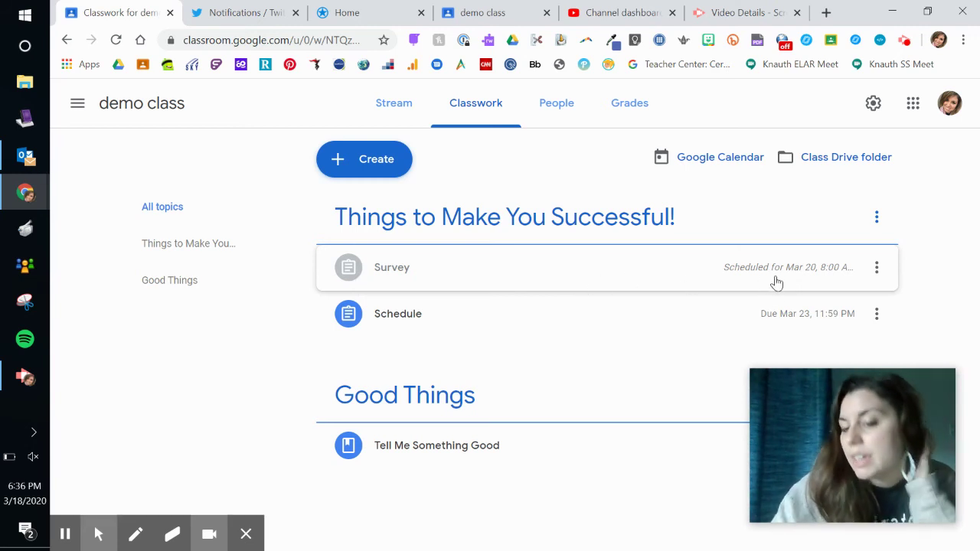
left_click(877, 270)
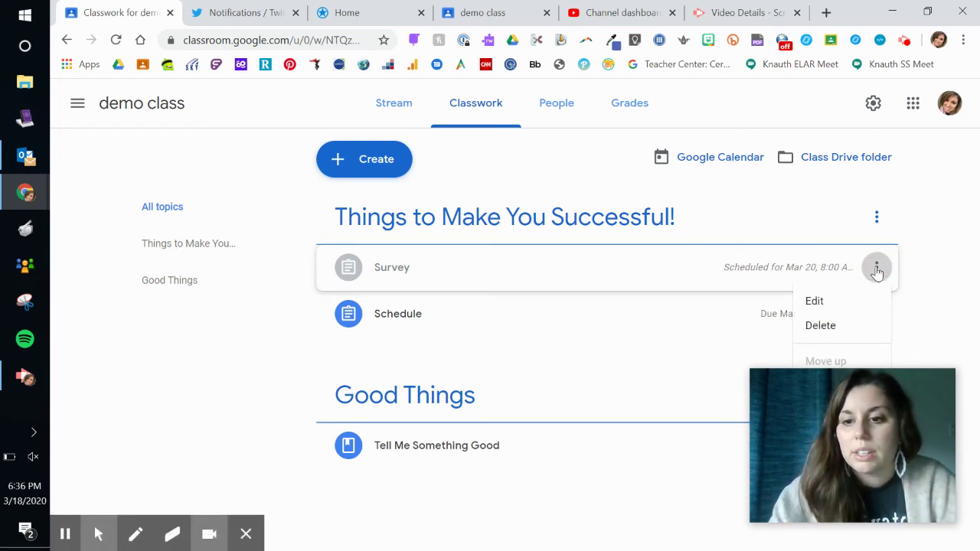
left_click(816, 303)
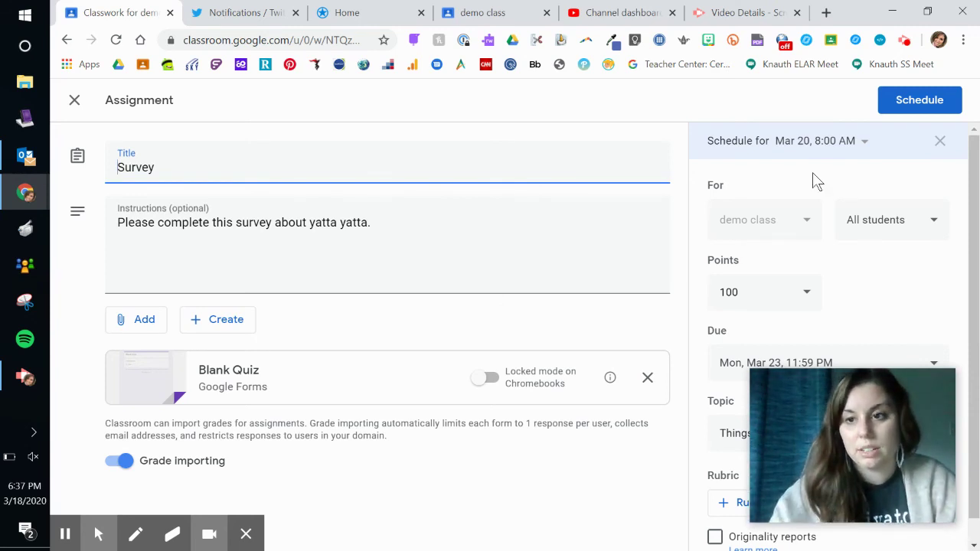
left_click(918, 101)
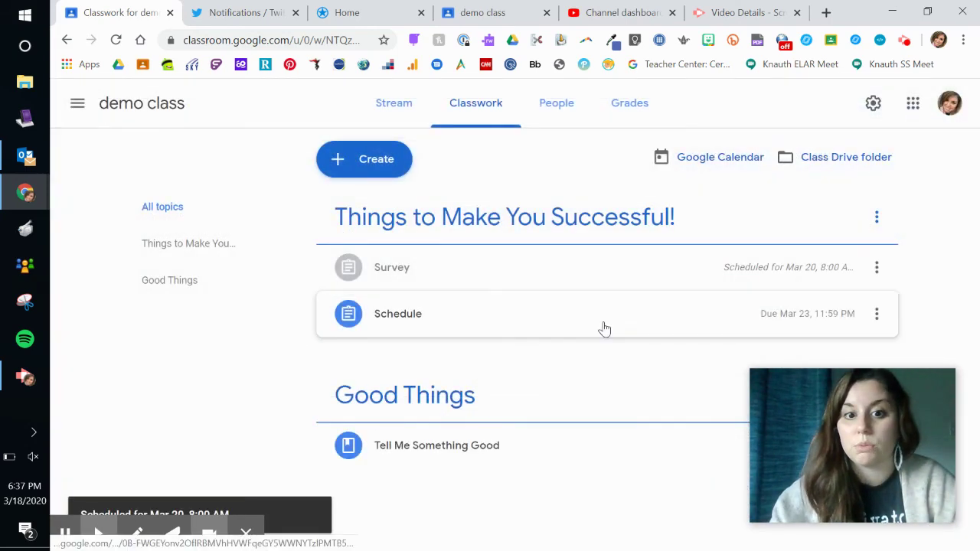
left_click(877, 313)
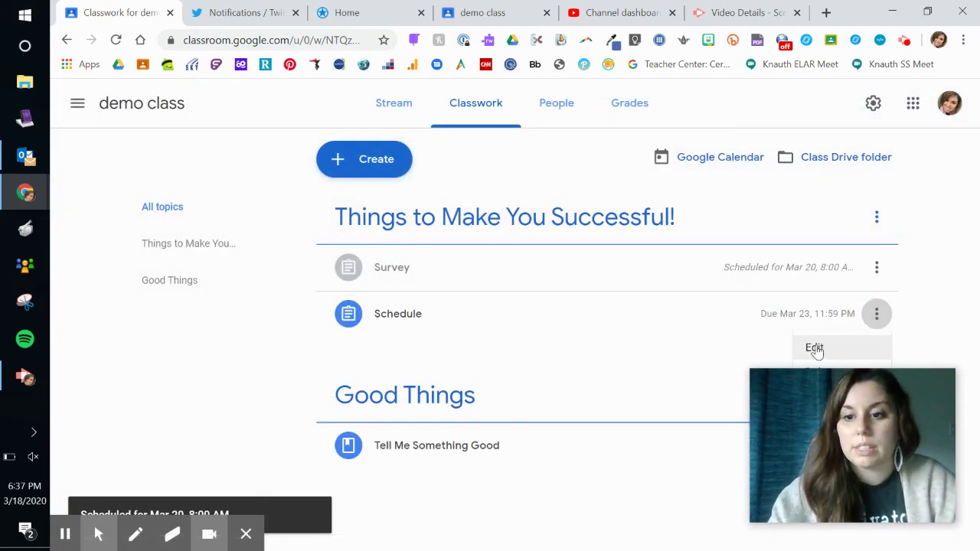
left_click(814, 348)
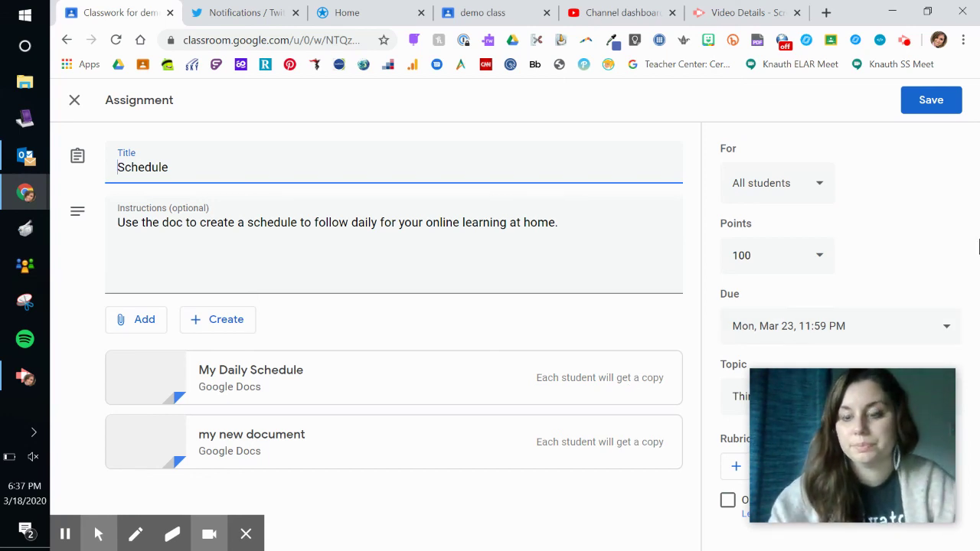
left_click(929, 101)
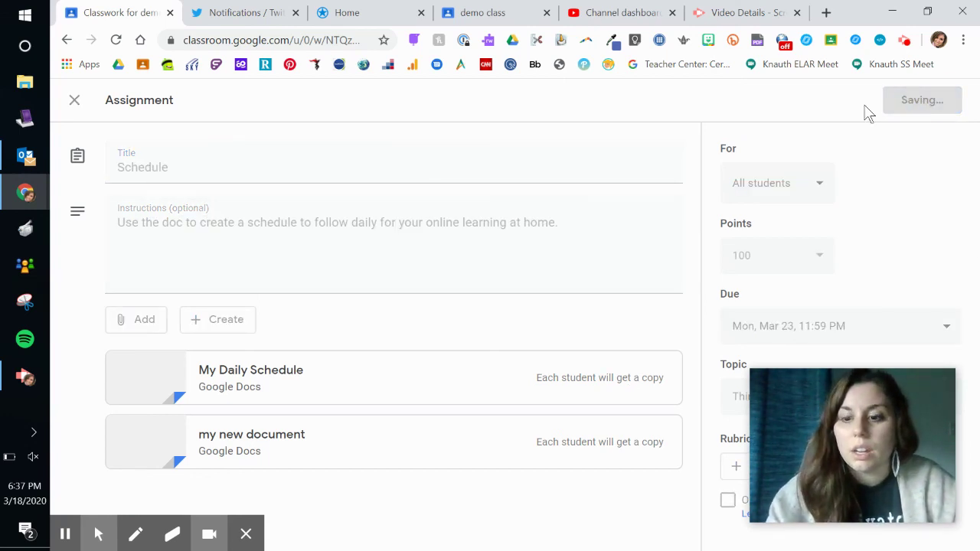